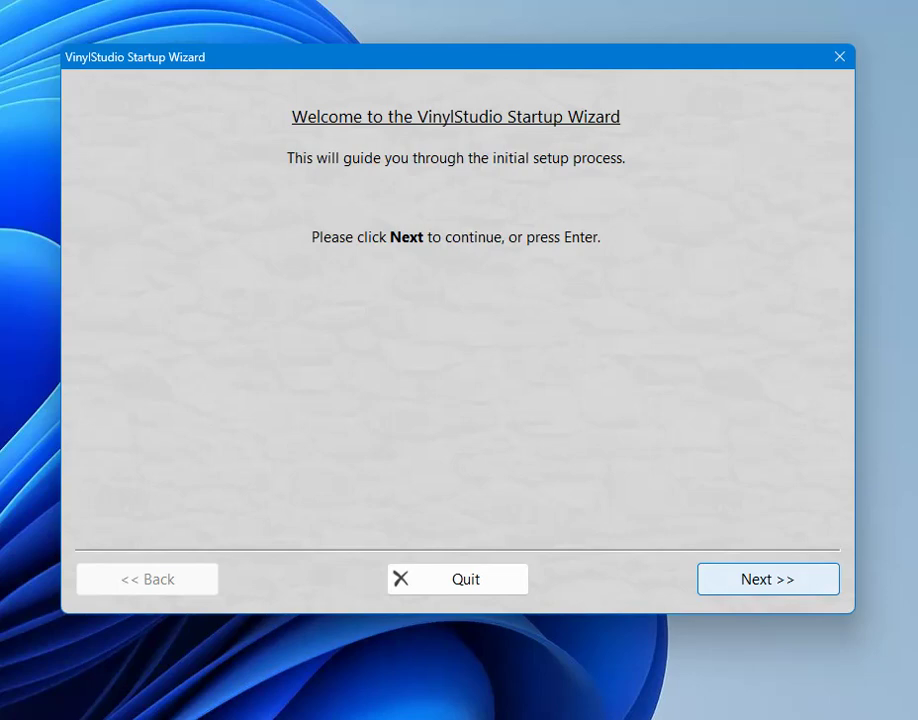
Advance to the collection page and select the existing 'My Albums' collection name.
key("Return")
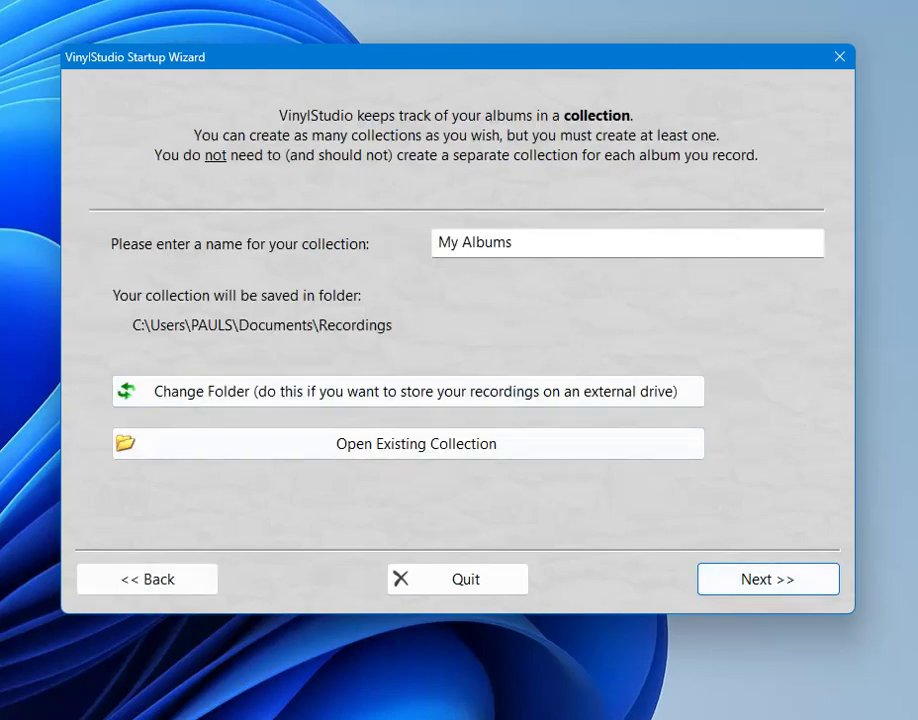
left_click_drag(514, 242, 437, 242)
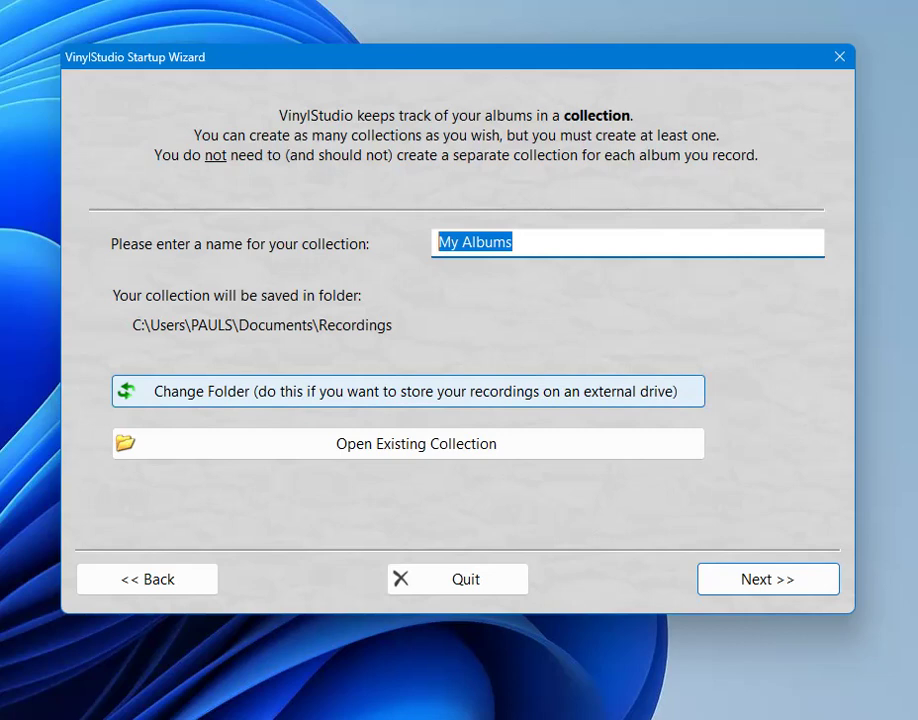
Create a new folder 'VinylStudio Recordings' on drive F: and make it the collection's save folder.
left_click(400, 391)
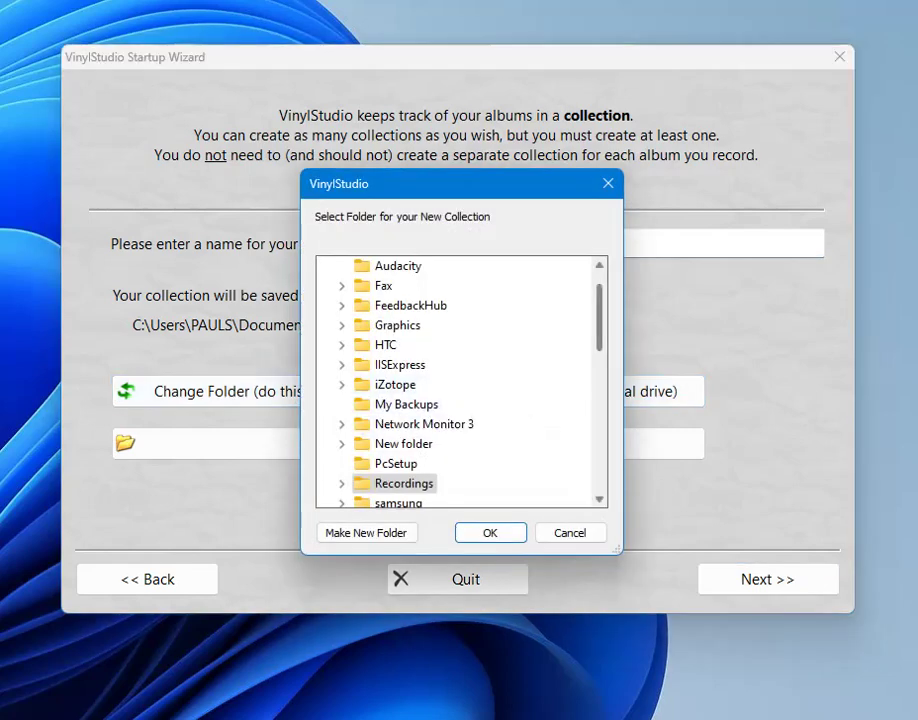
scroll(460, 380, "down", 10)
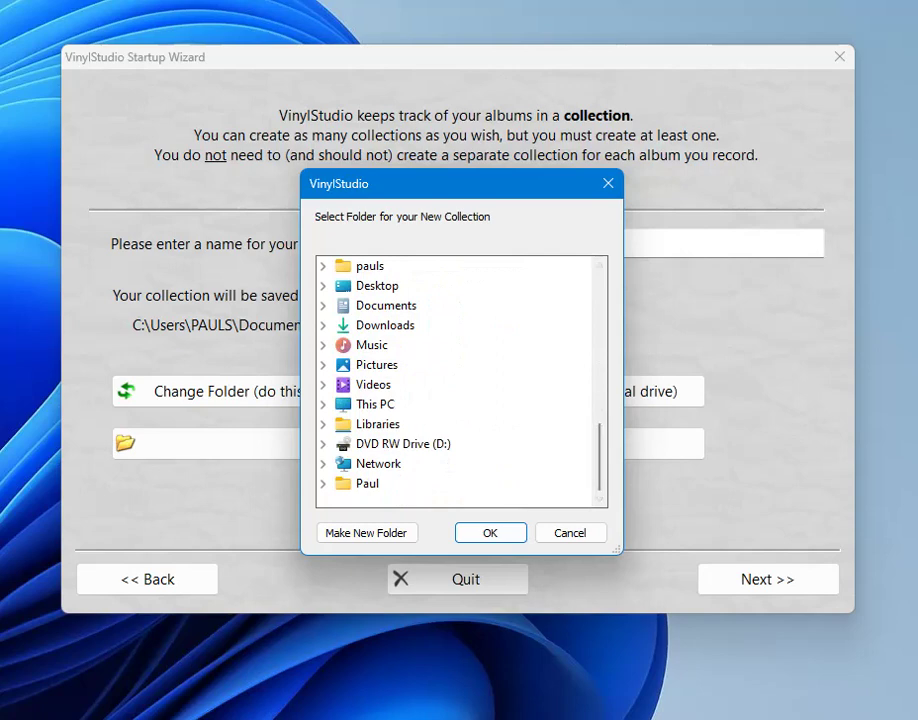
double_click(375, 404)
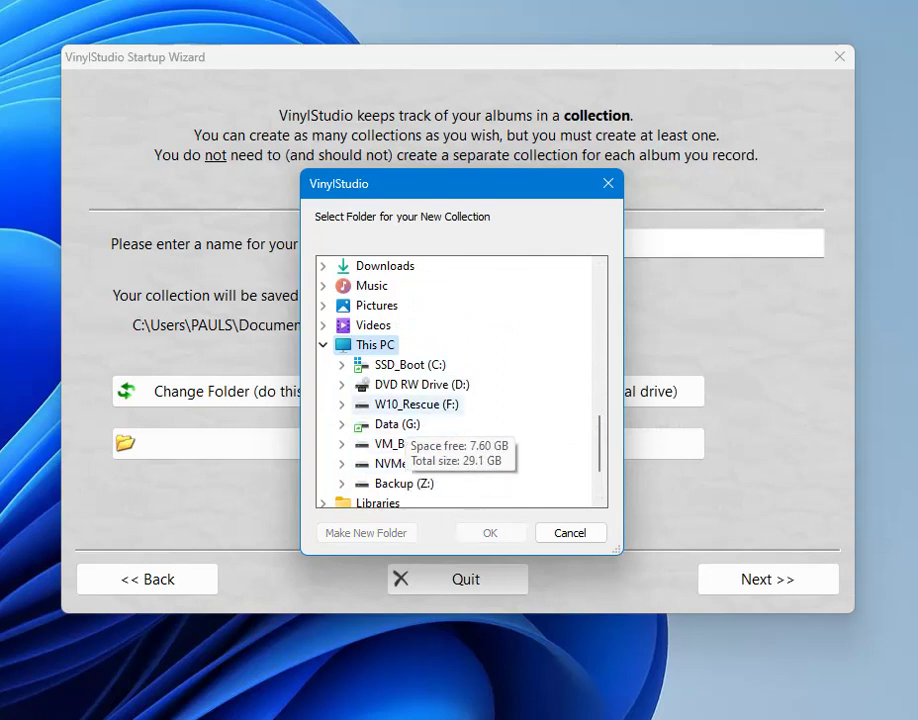
double_click(415, 404)
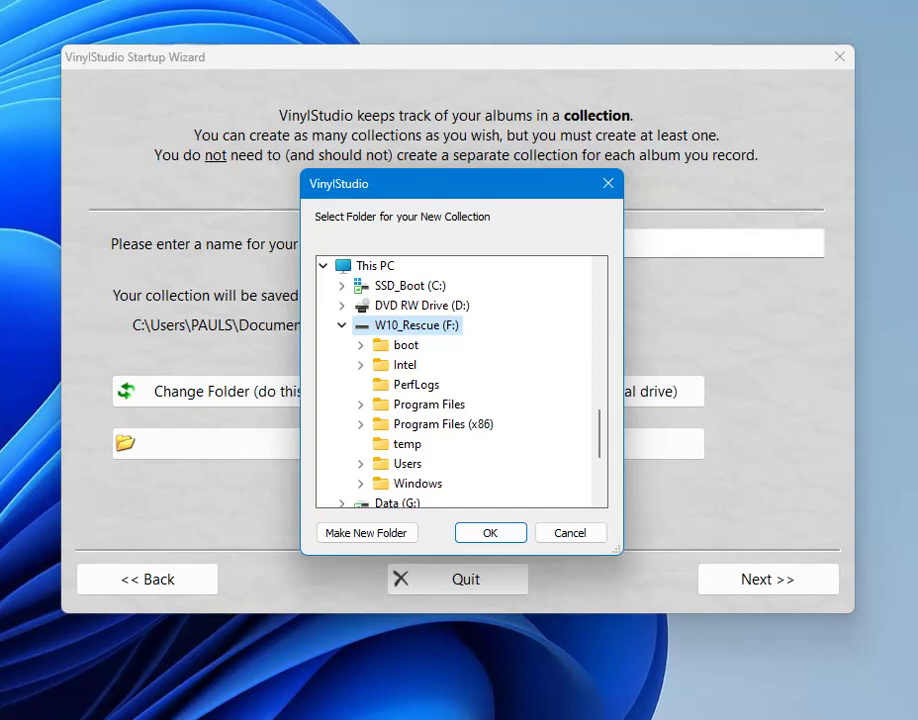
left_click(366, 532)
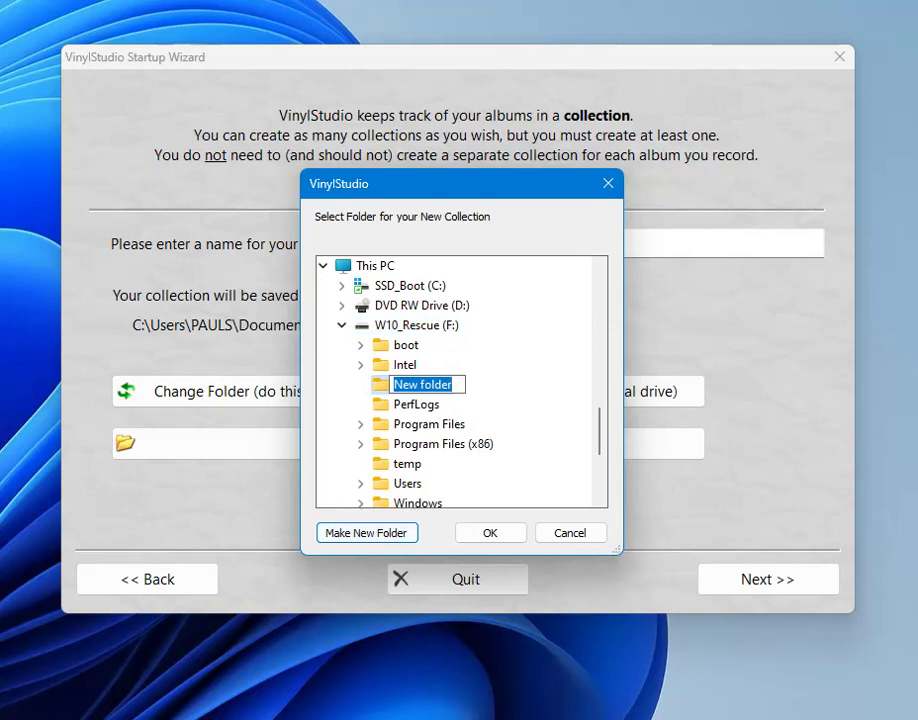
type("VinylStudio Recordings")
key("Return")
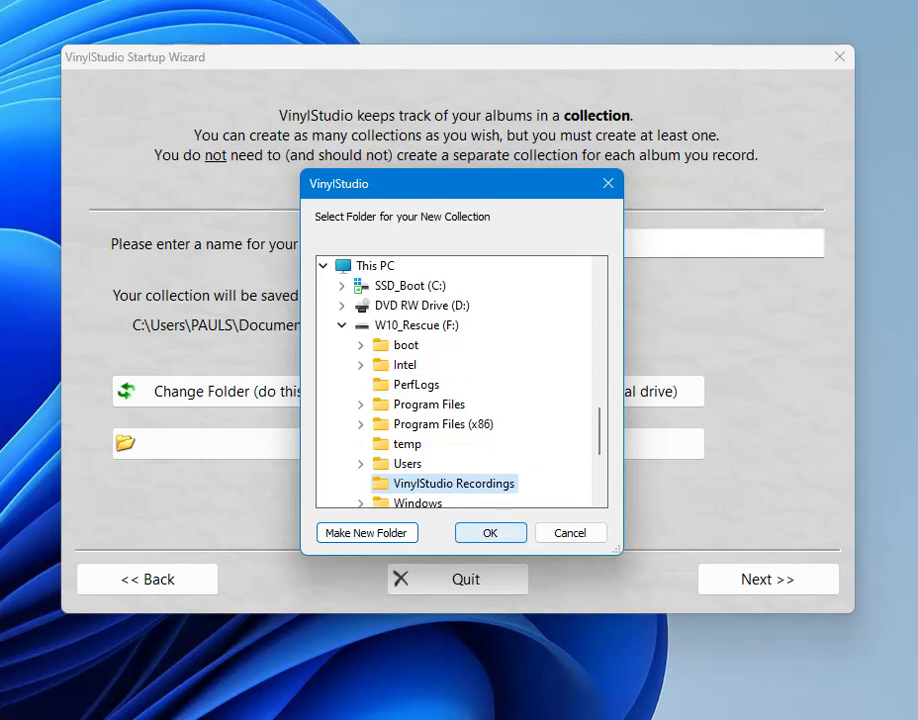
key("Return")
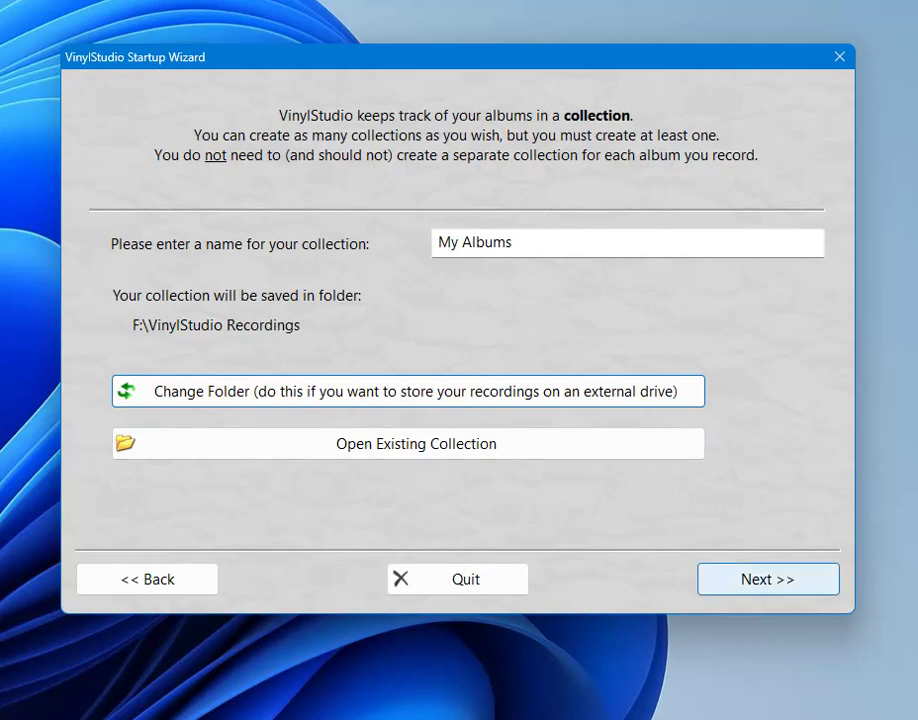
Finish the Startup Wizard and shift the main window slightly left.
left_click(767, 579)
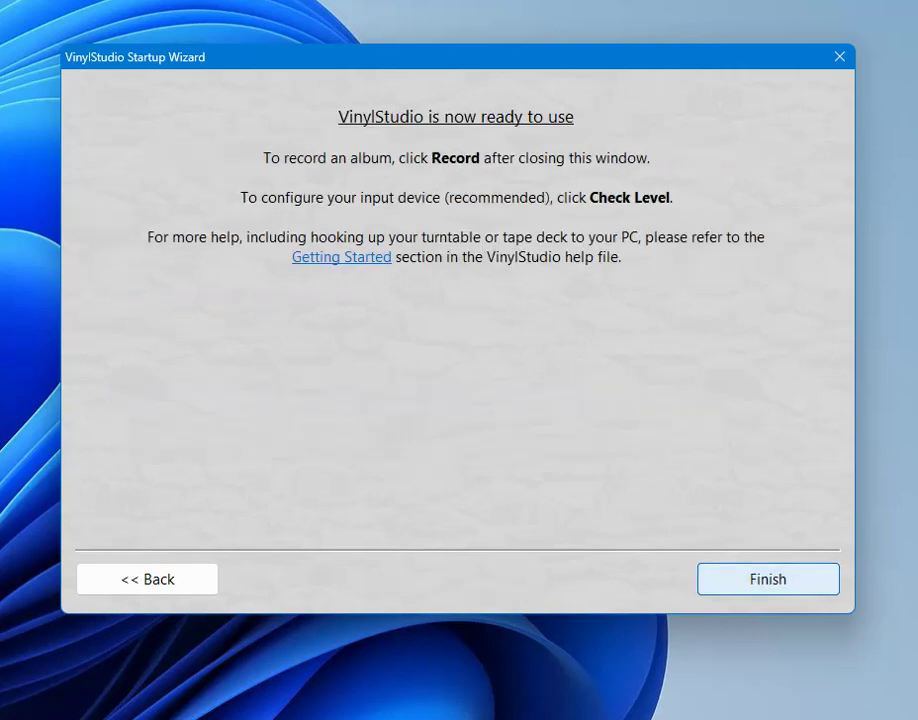
left_click(767, 579)
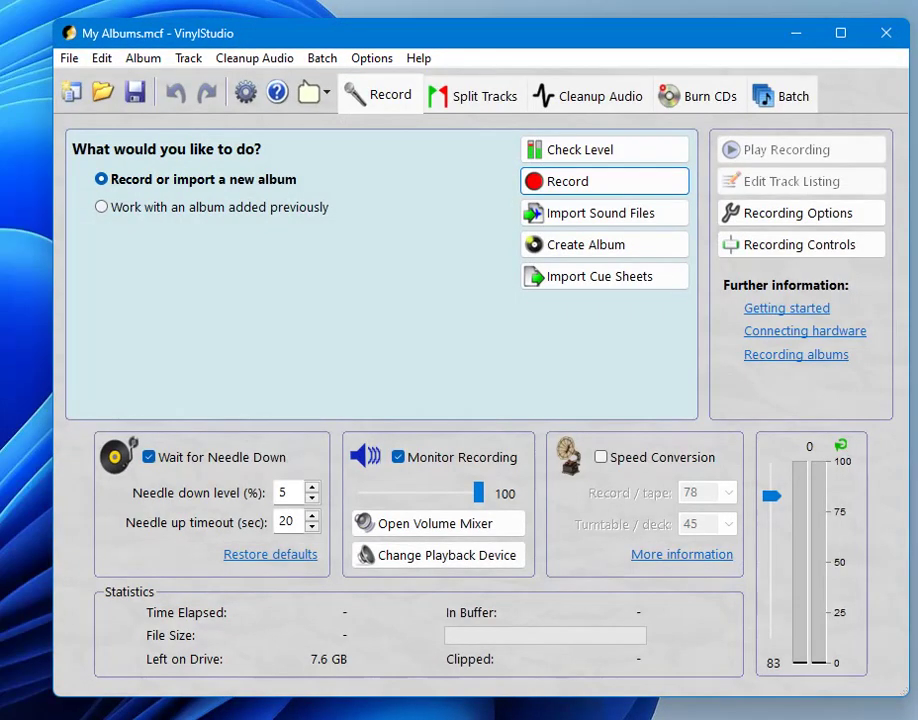
left_click_drag(611, 47, 598, 47)
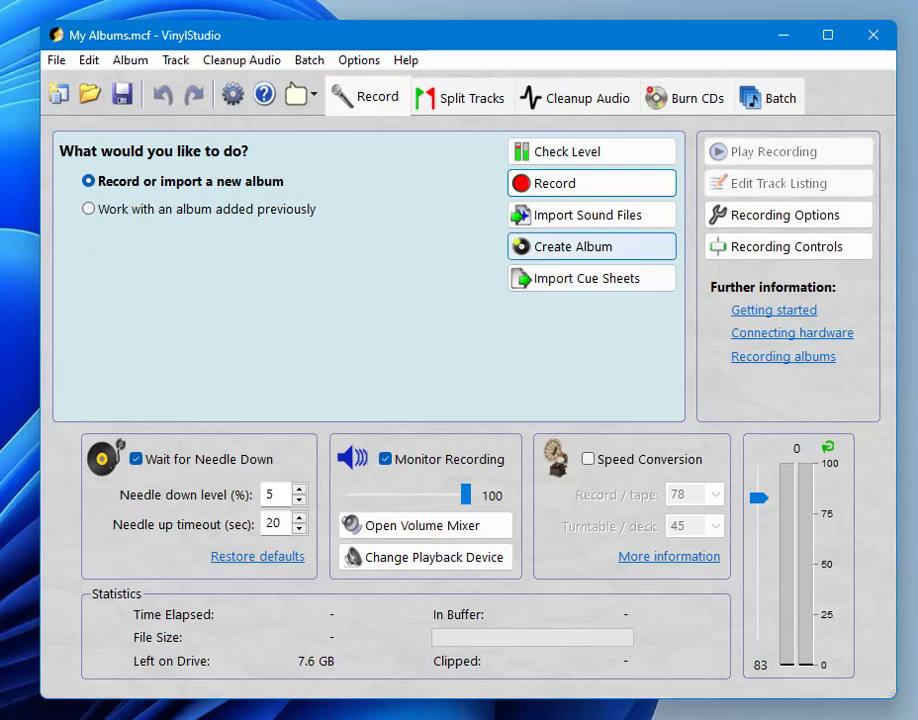
Add a new album with artist 'Tasmin Archer' and title 'Bloom'.
left_click(592, 246)
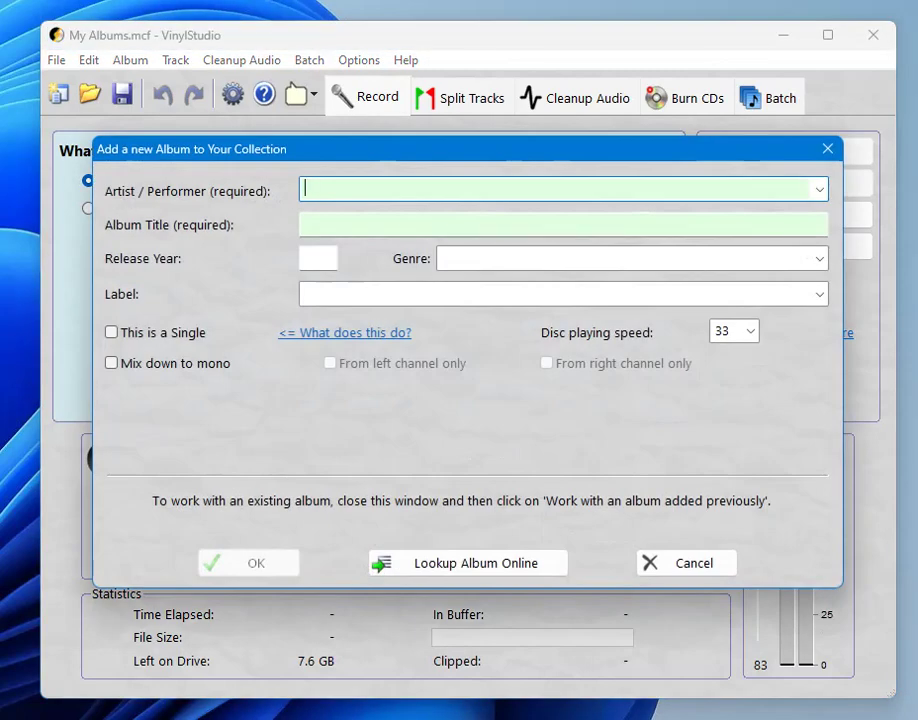
type("Tasmin Archer")
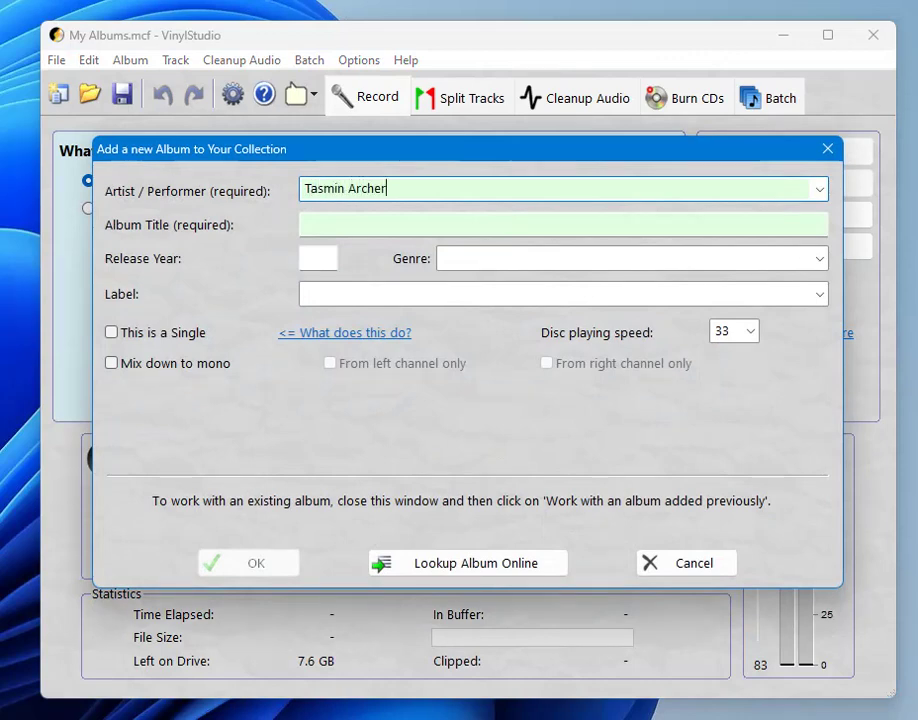
left_click(303, 224)
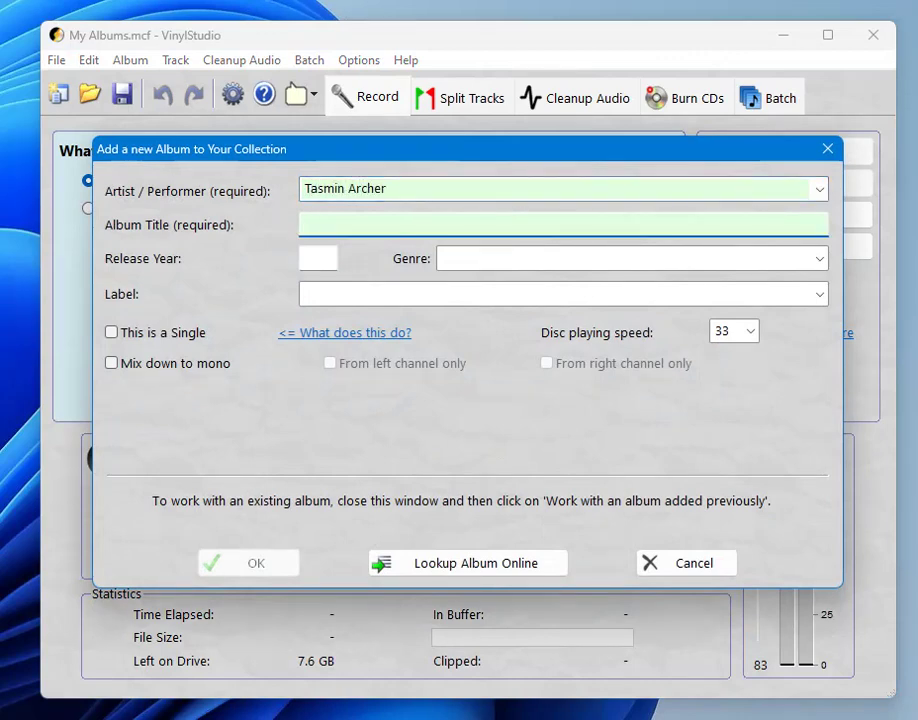
type("Bloom")
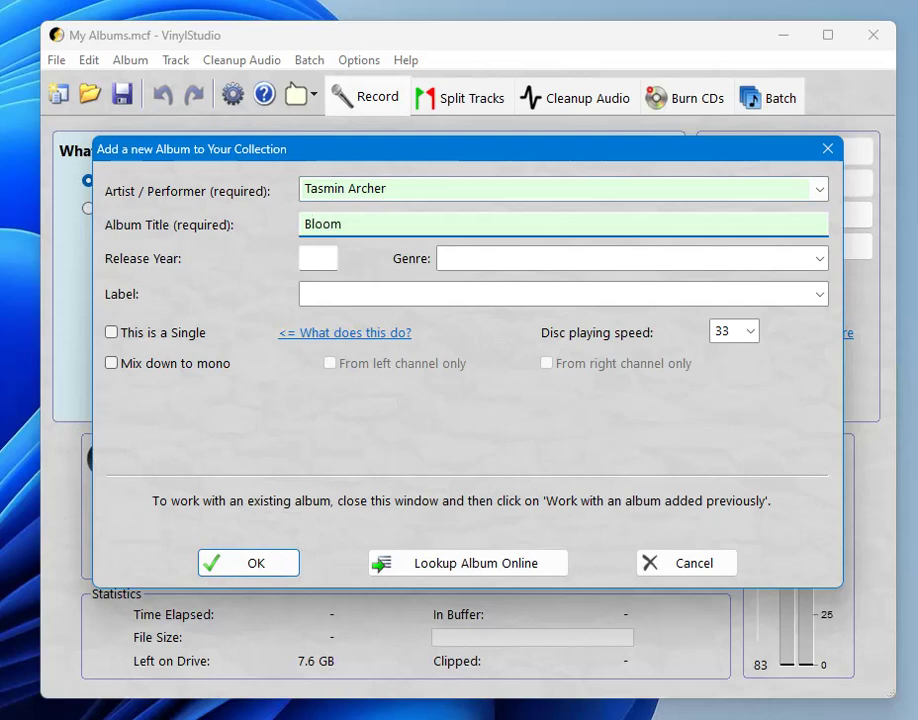
left_click(318, 258)
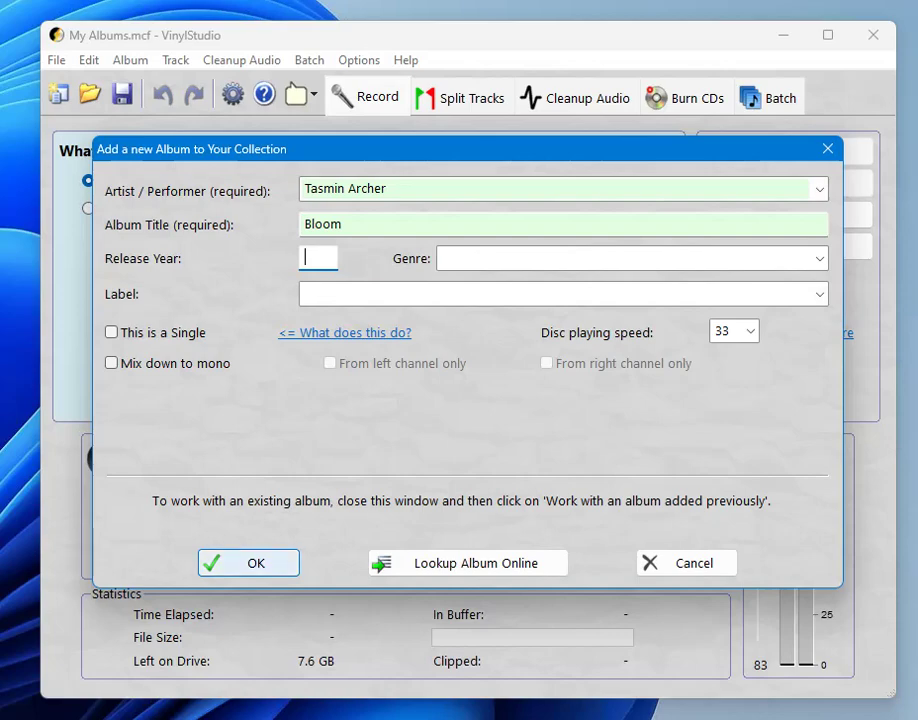
key("Return")
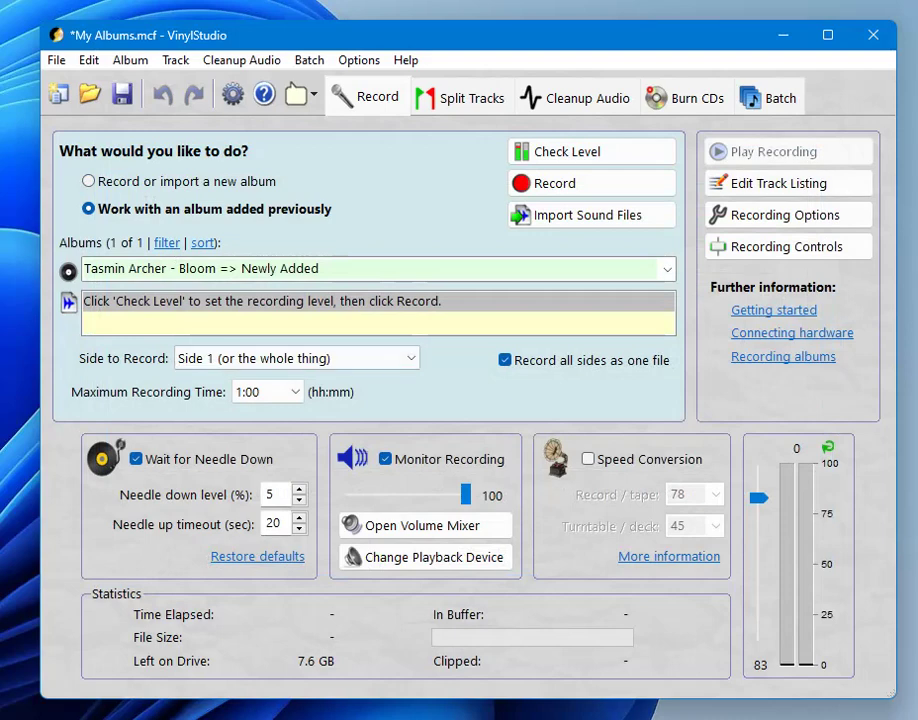
Keep Tasmin Archer - Bloom selected in the Albums drop-down.
key("alt+Down")
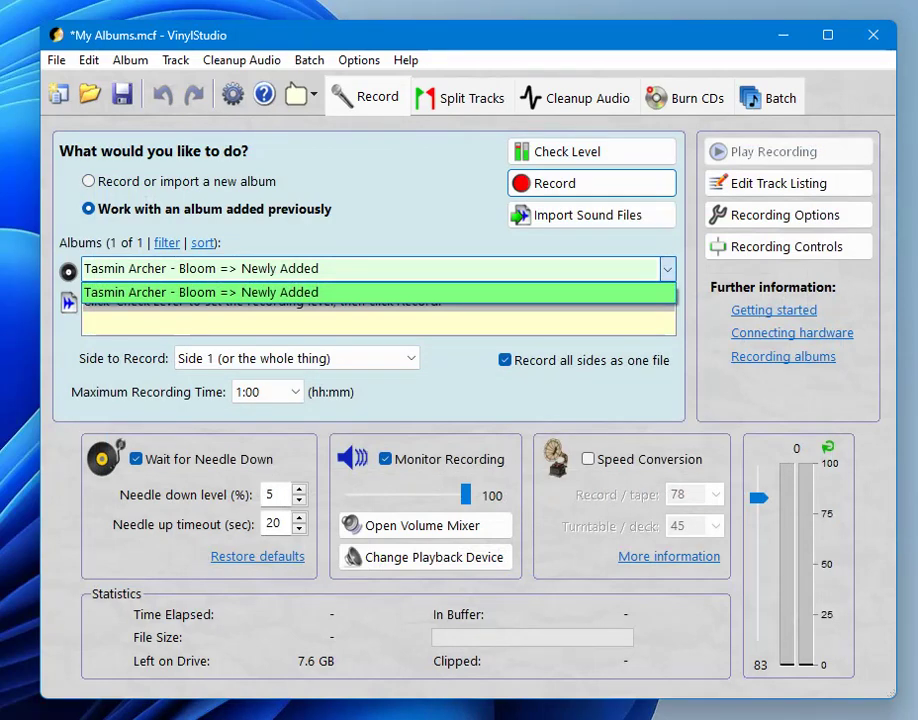
key("Return")
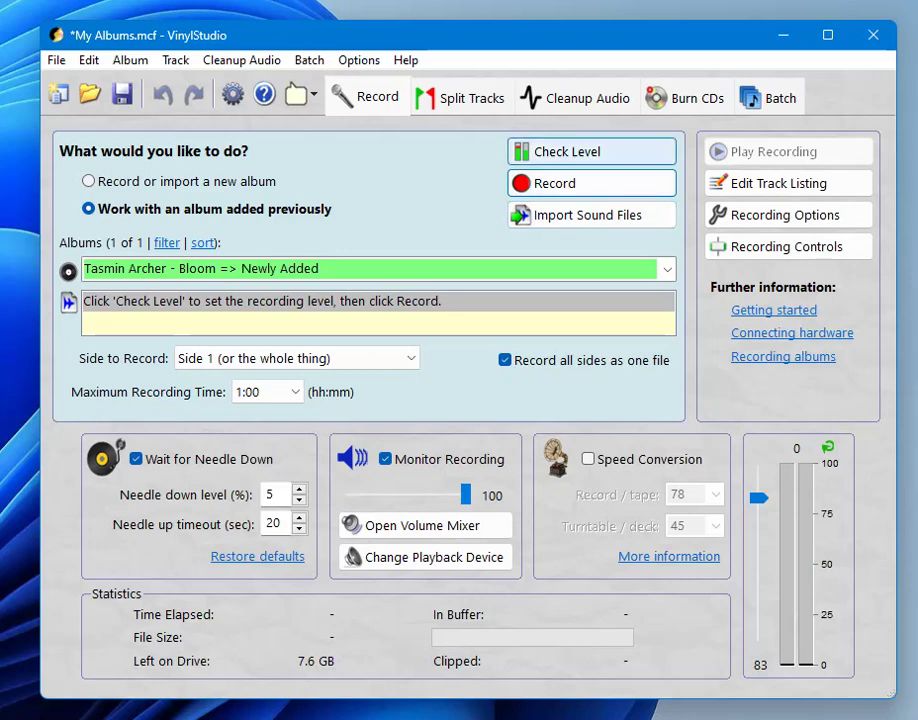
left_click(591, 151)
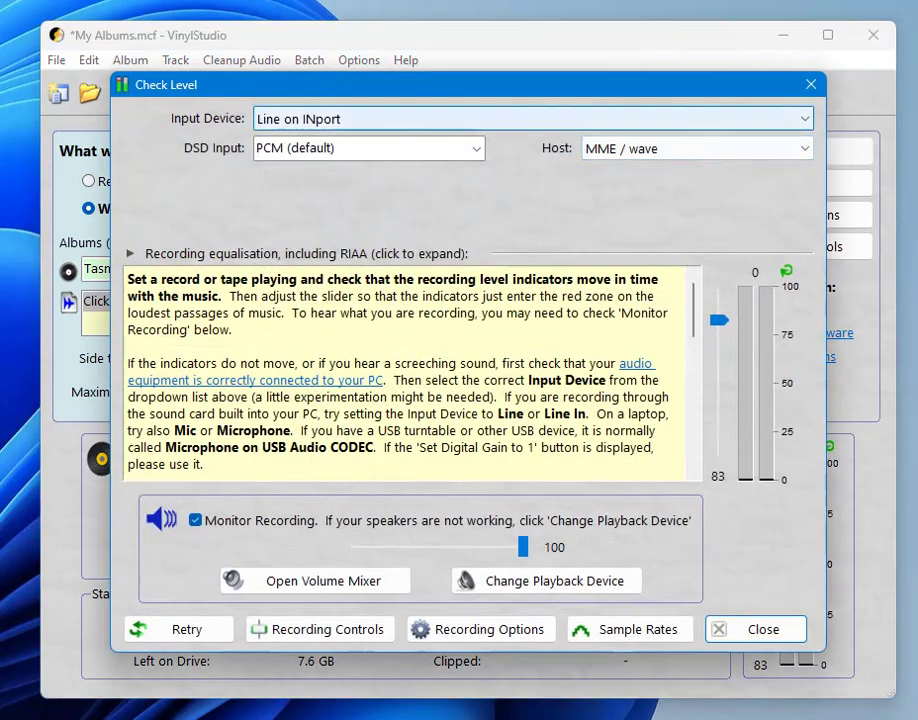
left_click(530, 118)
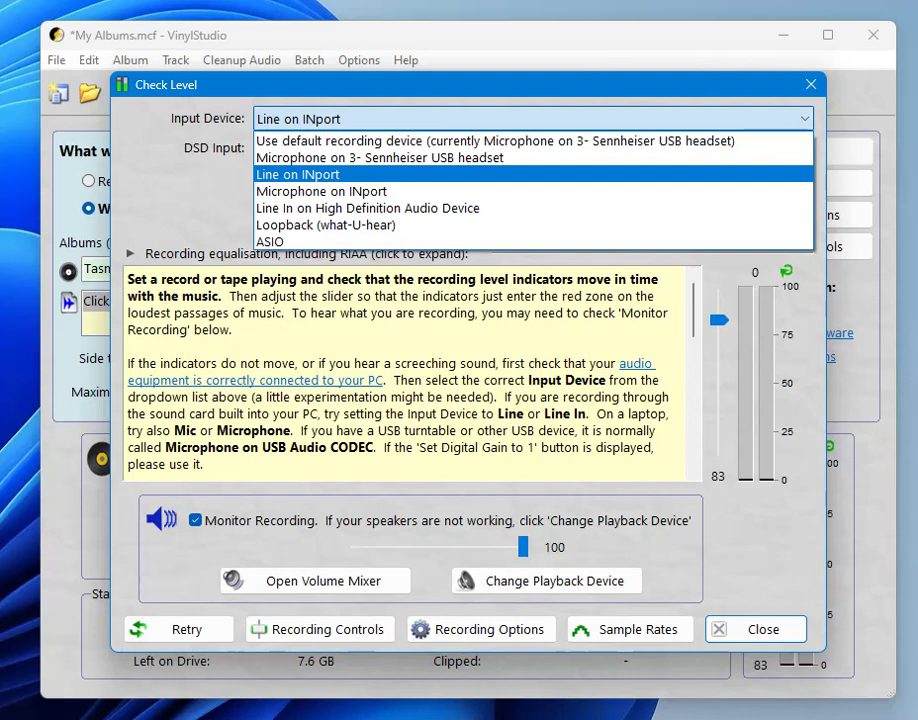
key("Return")
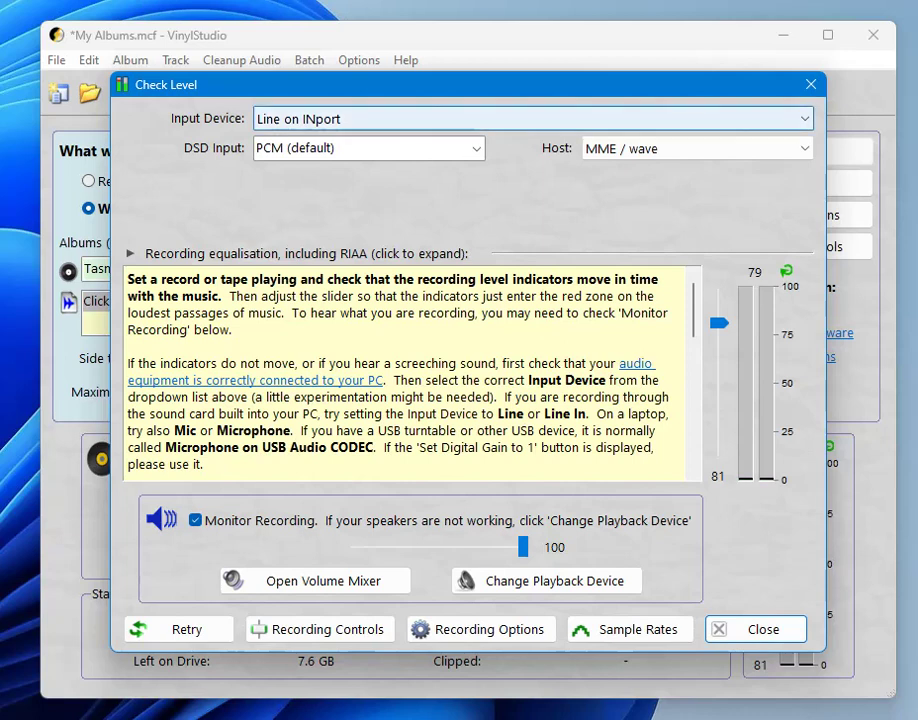
key("alt+Down")
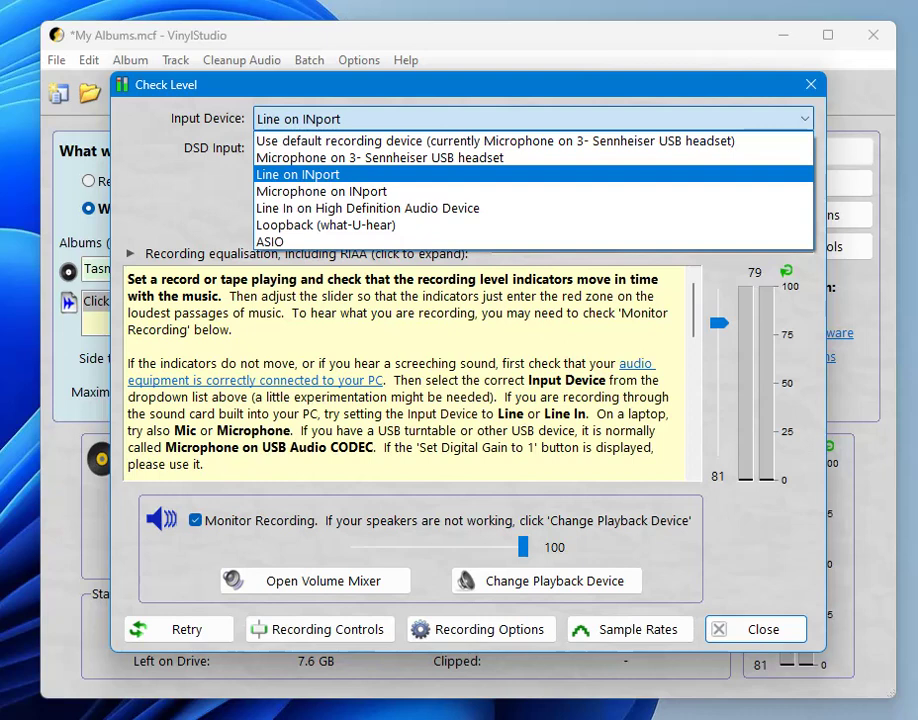
key("Return")
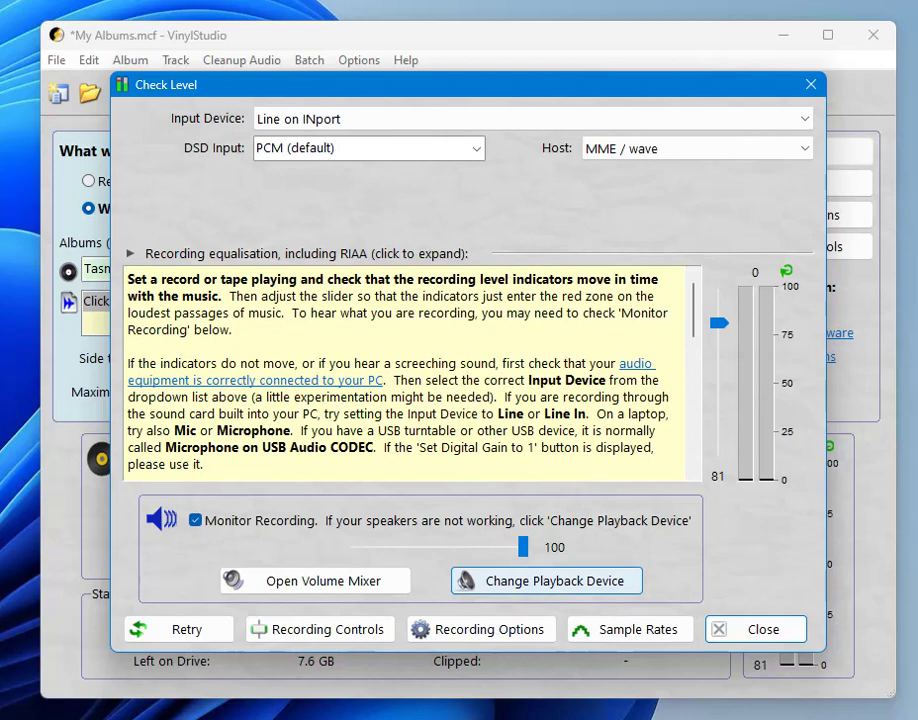
Switch playback to Speakers on 3- Sennheiser USB headset, test the sound, and confirm.
left_click(546, 580)
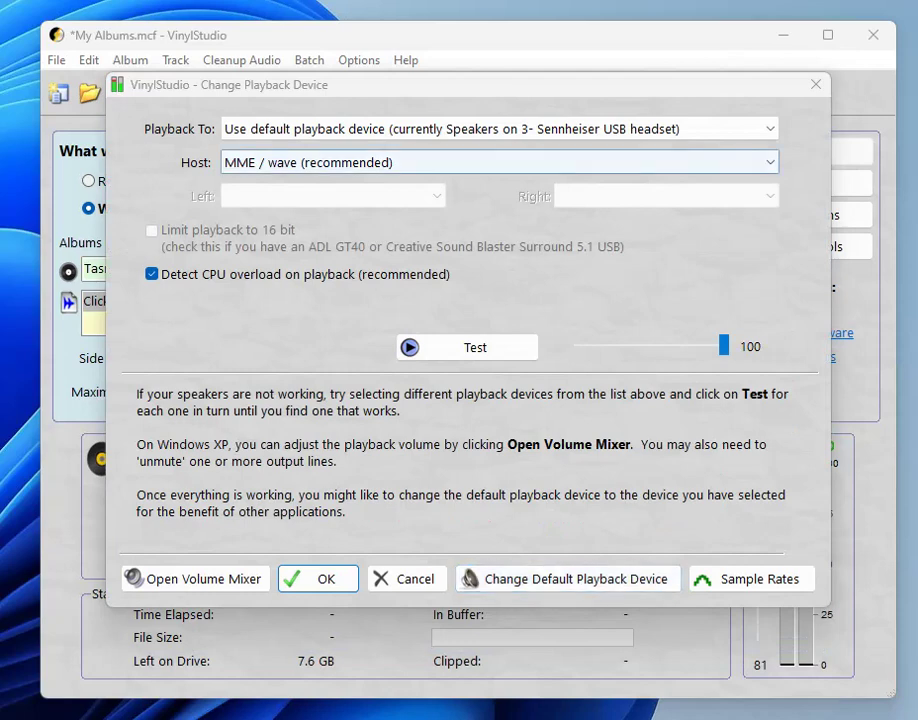
key("alt+Down")
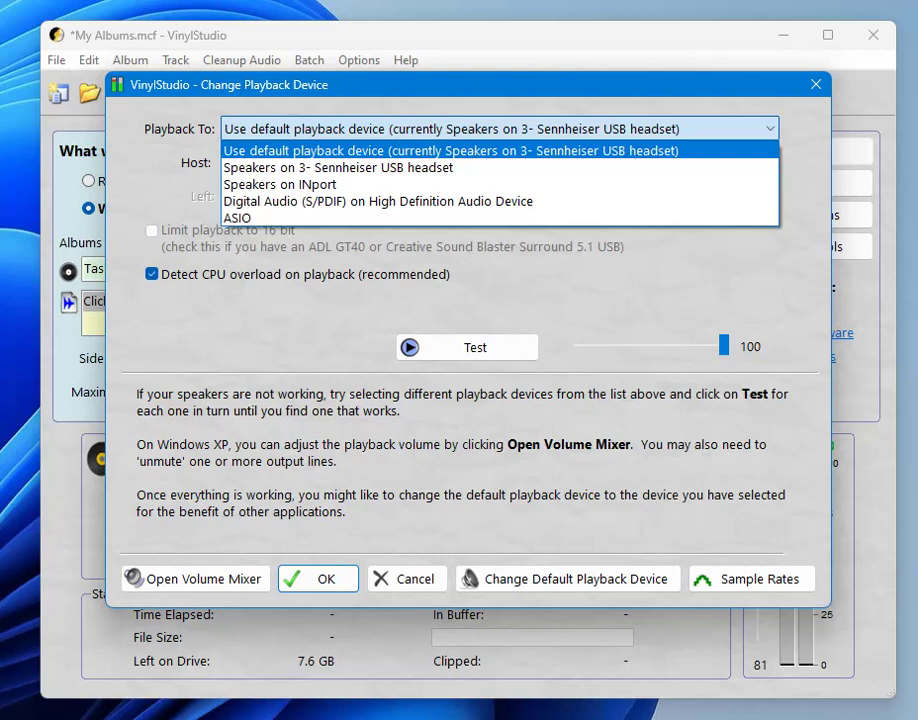
key("Down")
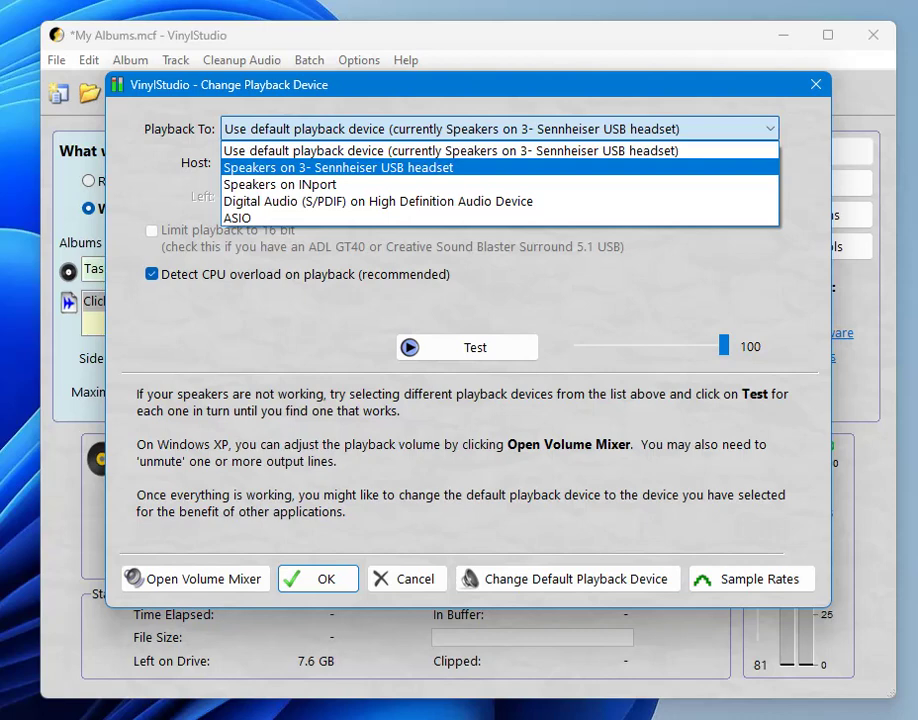
key("Tab")
key("Tab")
key("Tab")
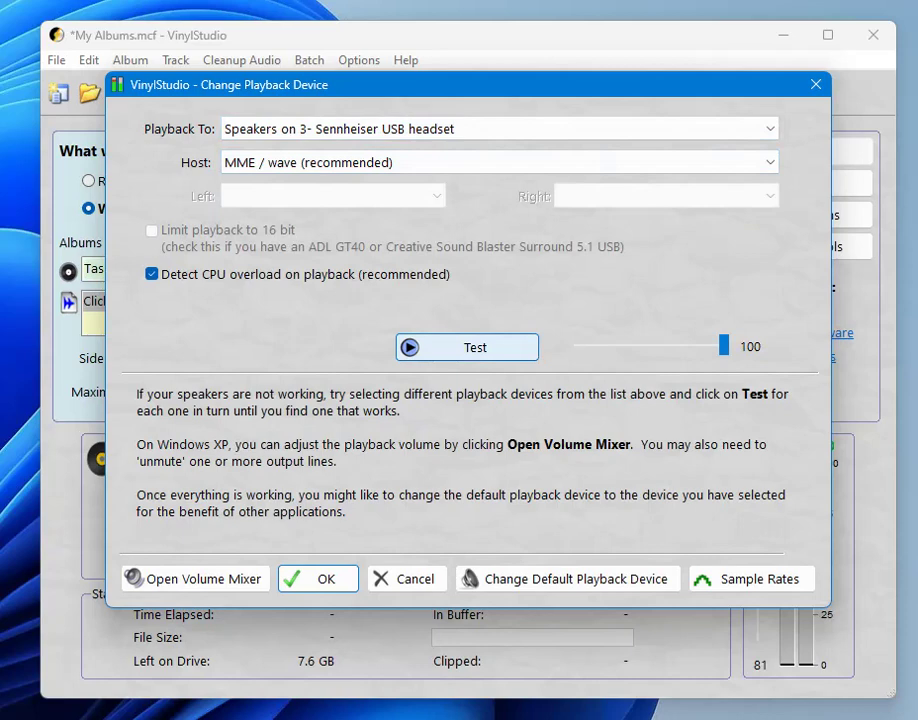
key("Return")
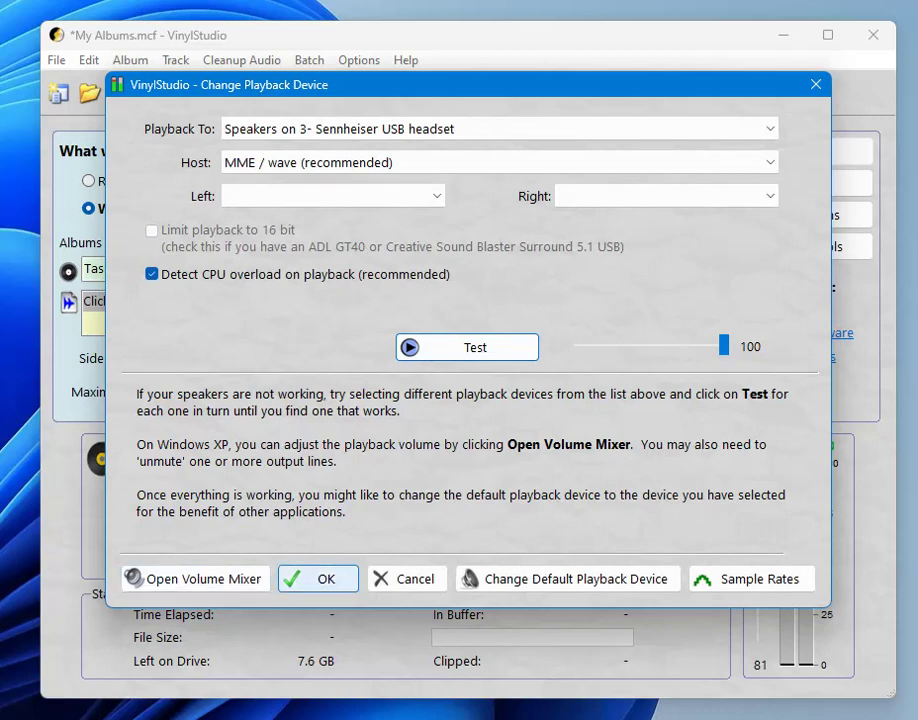
left_click(318, 579)
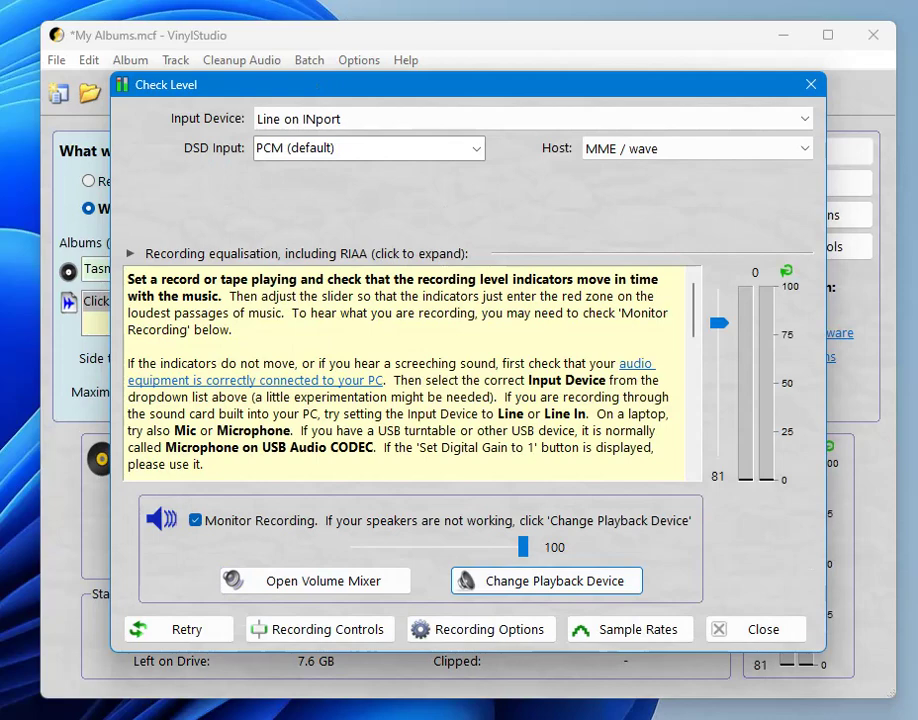
Close the level check and keep Tasmin Archer - Bloom as the album.
key("Escape")
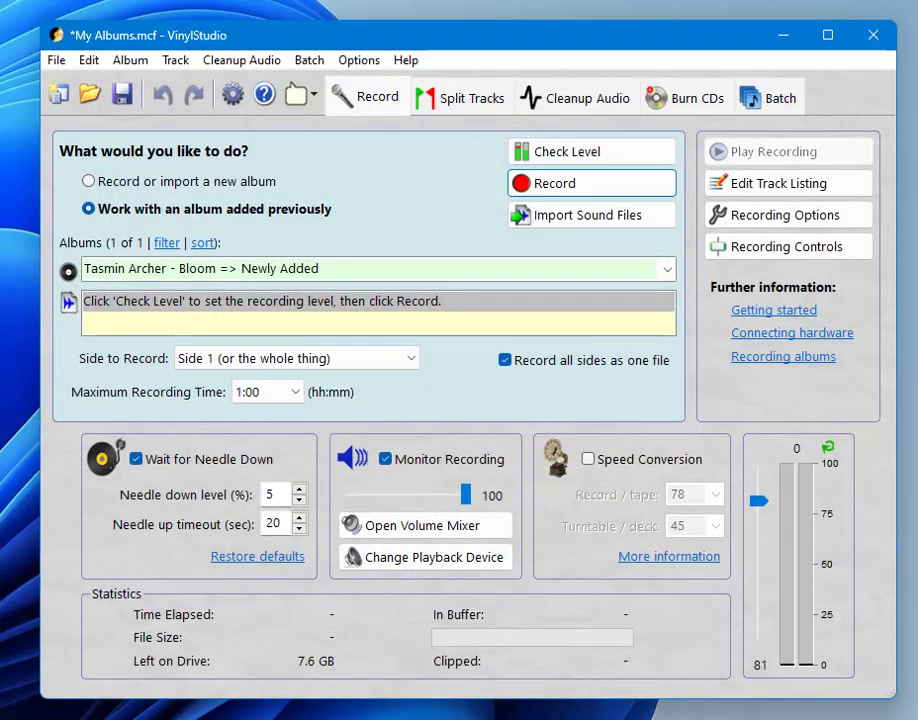
key("alt+Down")
key("Return")
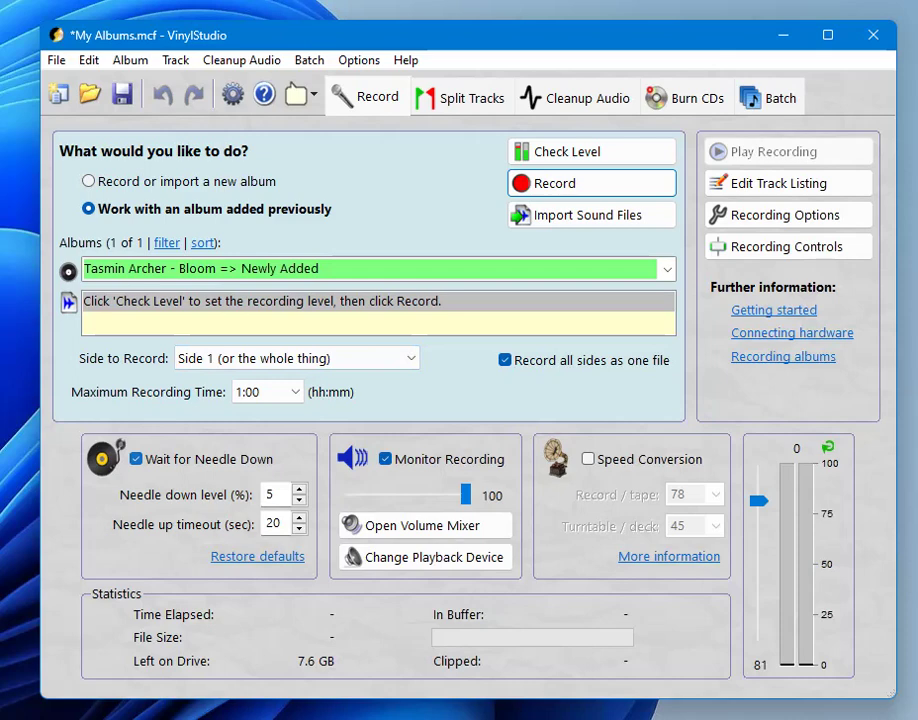
Toggle Wait for Needle Down off and back on, leaving Side 1 as the side to record.
left_click(136, 459)
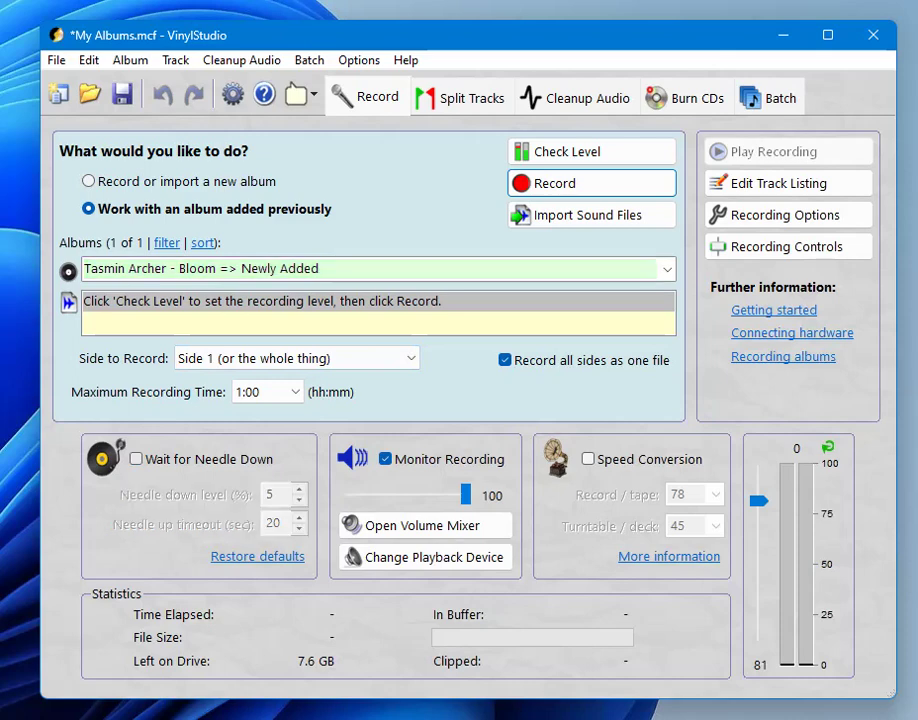
key("space")
key("space")
key("space")
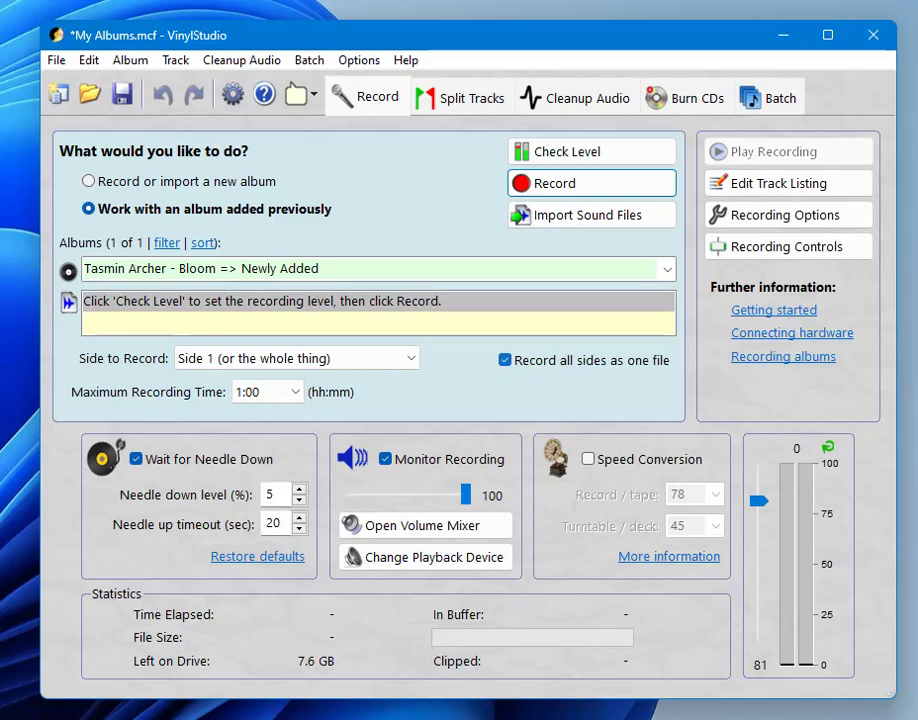
key("space")
key("space")
key("space")
key("space")
left_click(505, 360)
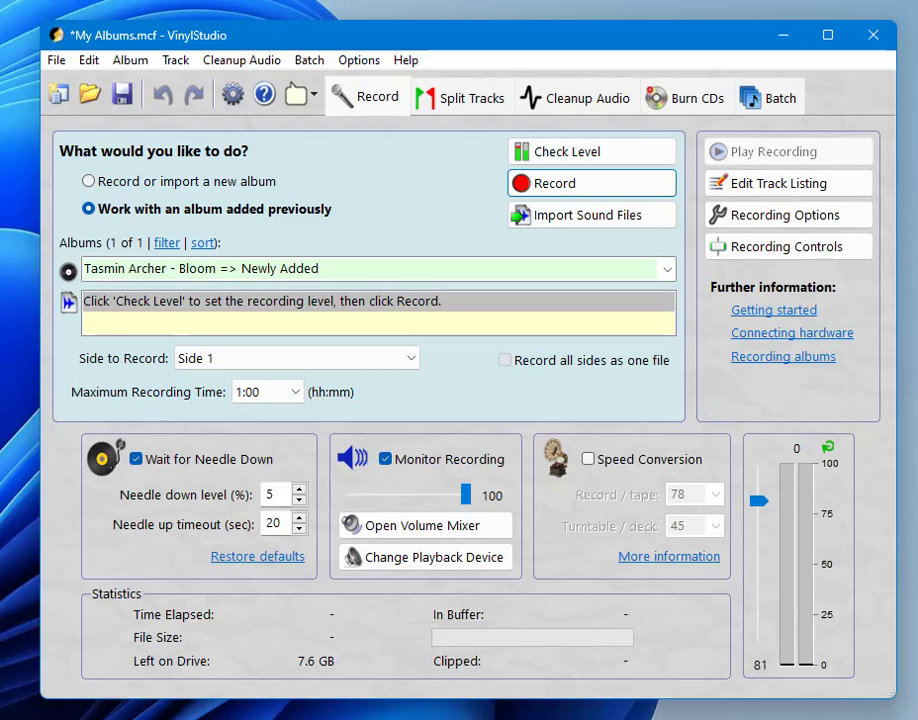
left_click(505, 360)
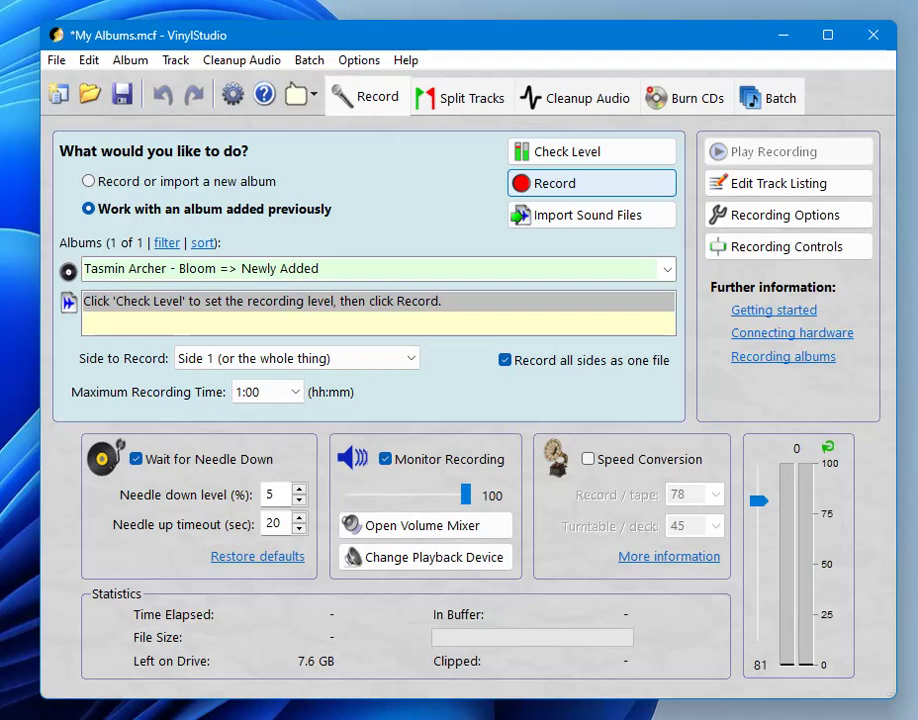
Record side 1 of Bloom for 40 seconds until the end-of-side pause.
left_click(592, 183)
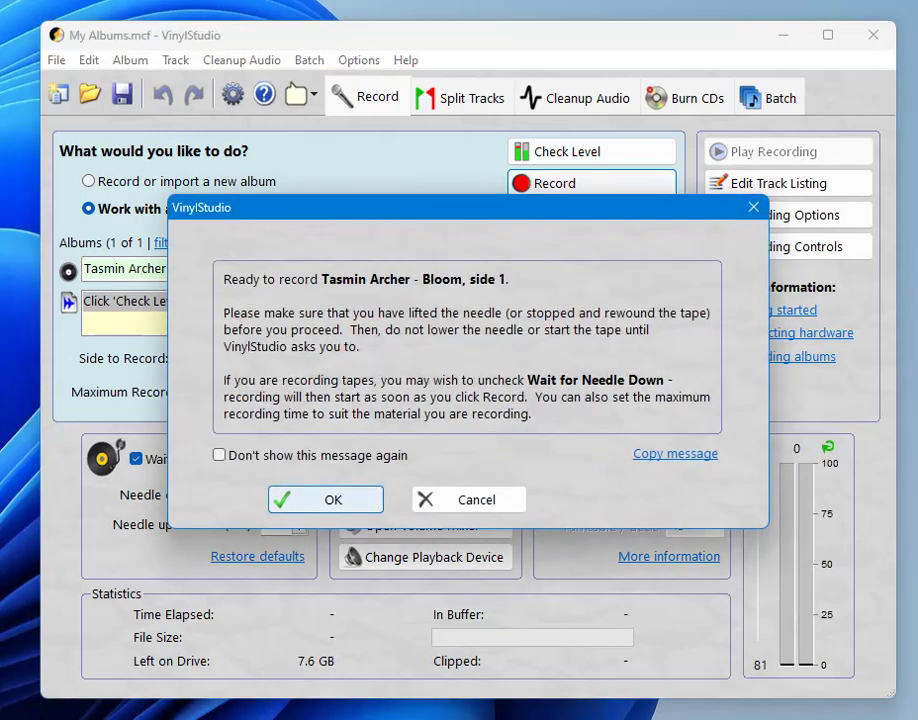
key("Return")
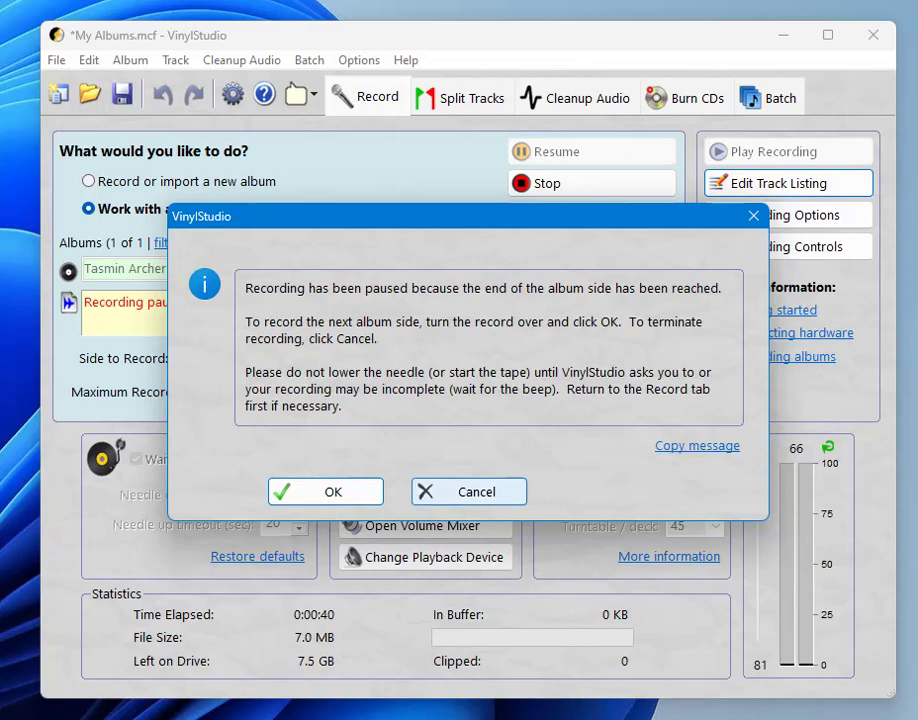
Cancel the end-of-side prompt to stop recording after side 1.
left_click(470, 491)
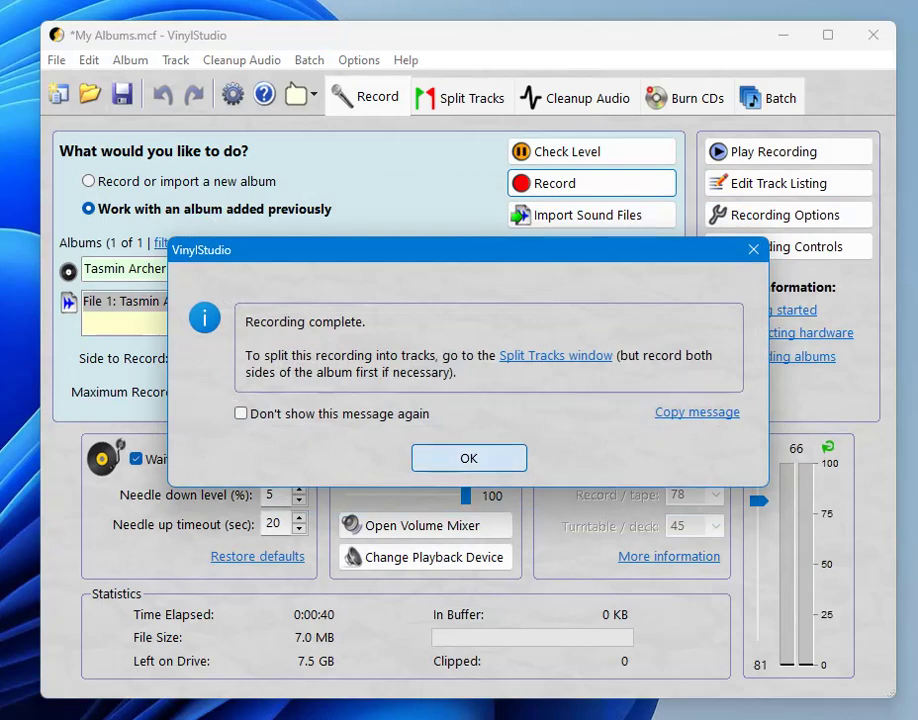
Dismiss the Recording complete message so Bloom shows side1.wav at 0:42.
left_click(469, 457)
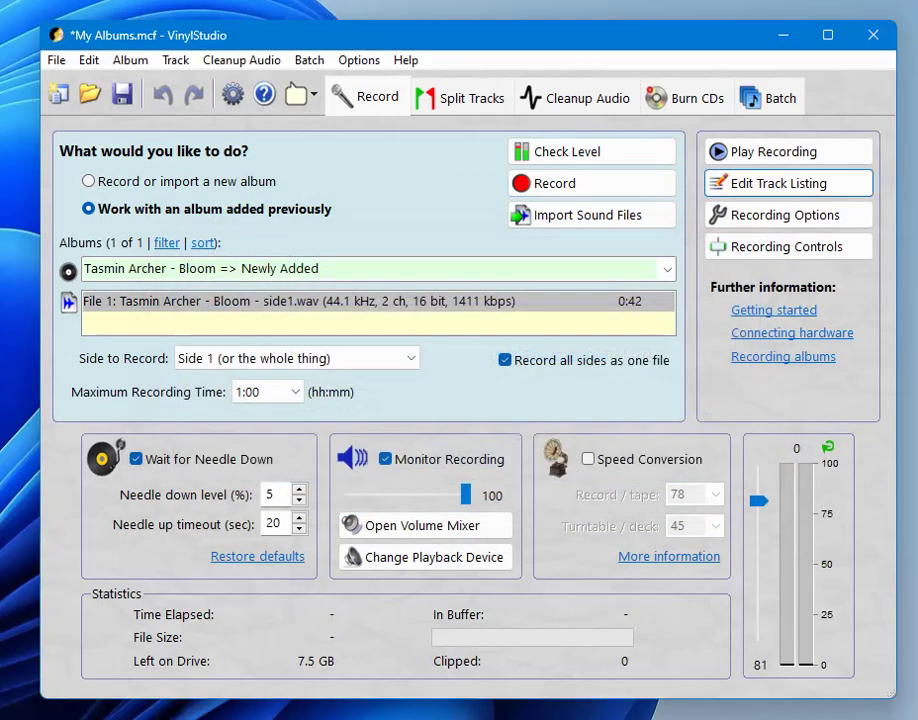